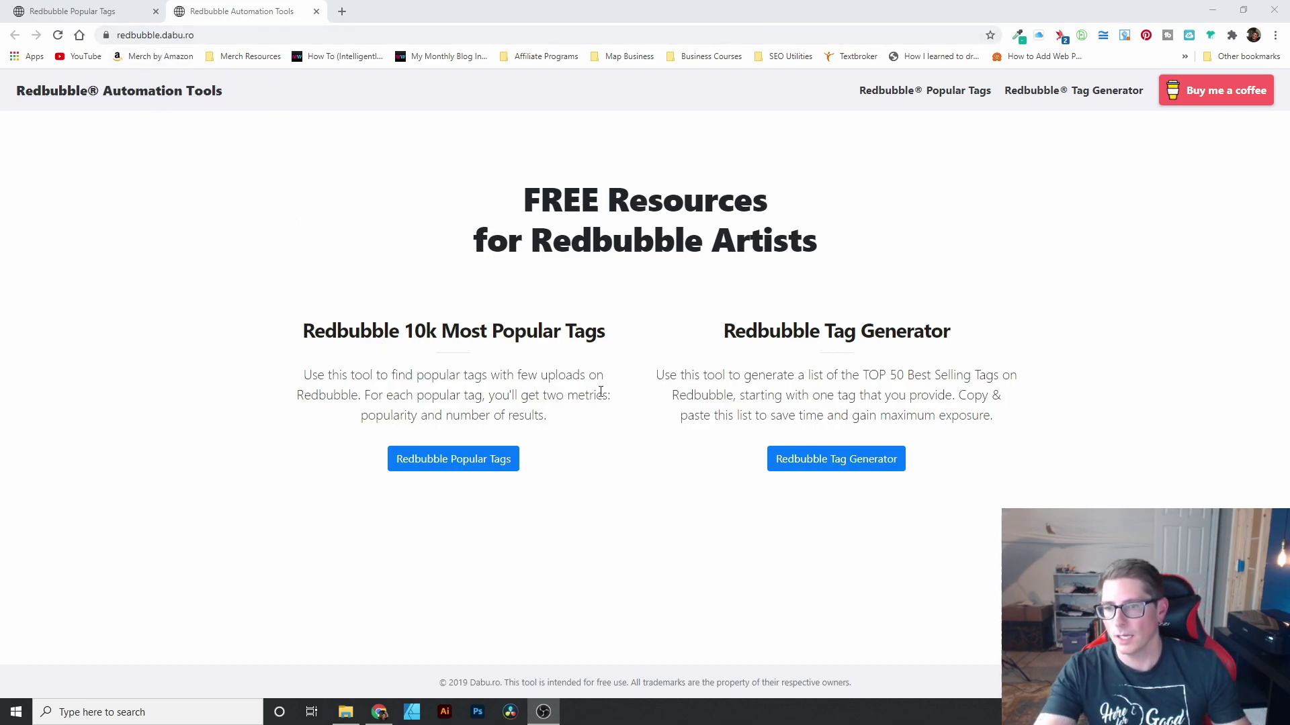
# Open the Redbubble Popular Tags table from the home page.
pyautogui.click(446, 464)
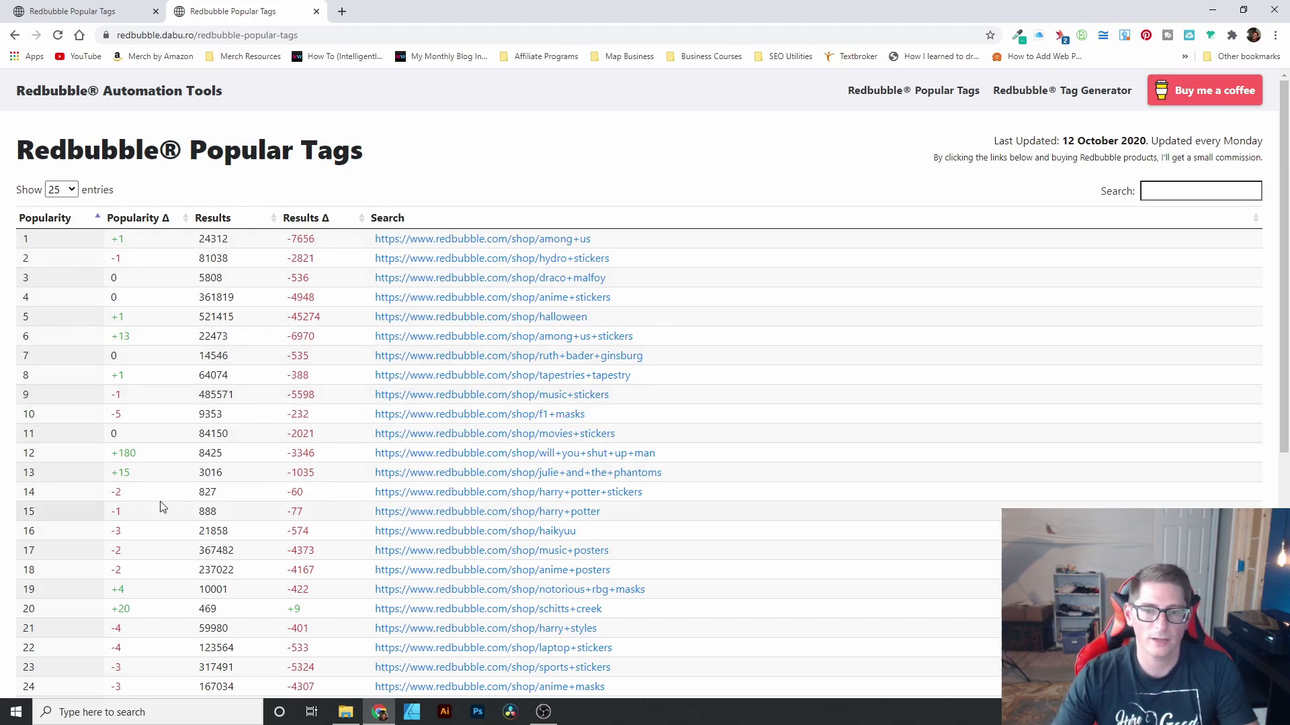
# Set the Show entries dropdown to 100 and scroll through the longer tag list.
pyautogui.scroll(-3, 161, 511)
pyautogui.scroll(3, 134, 266)
pyautogui.click(67, 190)
pyautogui.click(76, 236)
pyautogui.scroll(-9, 376, 514)
pyautogui.scroll(-15, 376, 517)
pyautogui.scroll(10, 605, 544)
pyautogui.scroll(10, 607, 538)
pyautogui.scroll(4, 584, 346)
pyautogui.click(543, 245)
pyautogui.scroll(-3, 1190, 438)
pyautogui.scroll(3, 1157, 451)
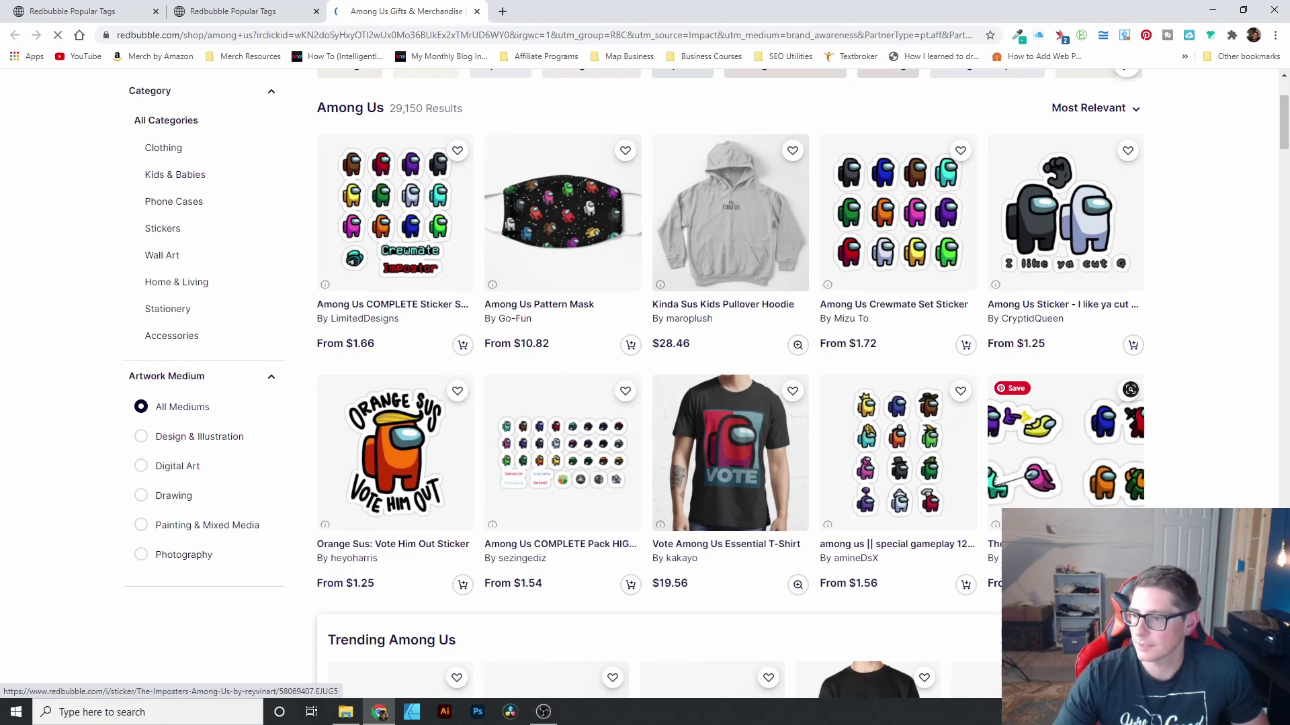
pyautogui.scroll(-3, 784, 477)
pyautogui.scroll(-1, 833, 484)
pyautogui.scroll(-4, 846, 494)
pyautogui.scroll(-1, 590, 484)
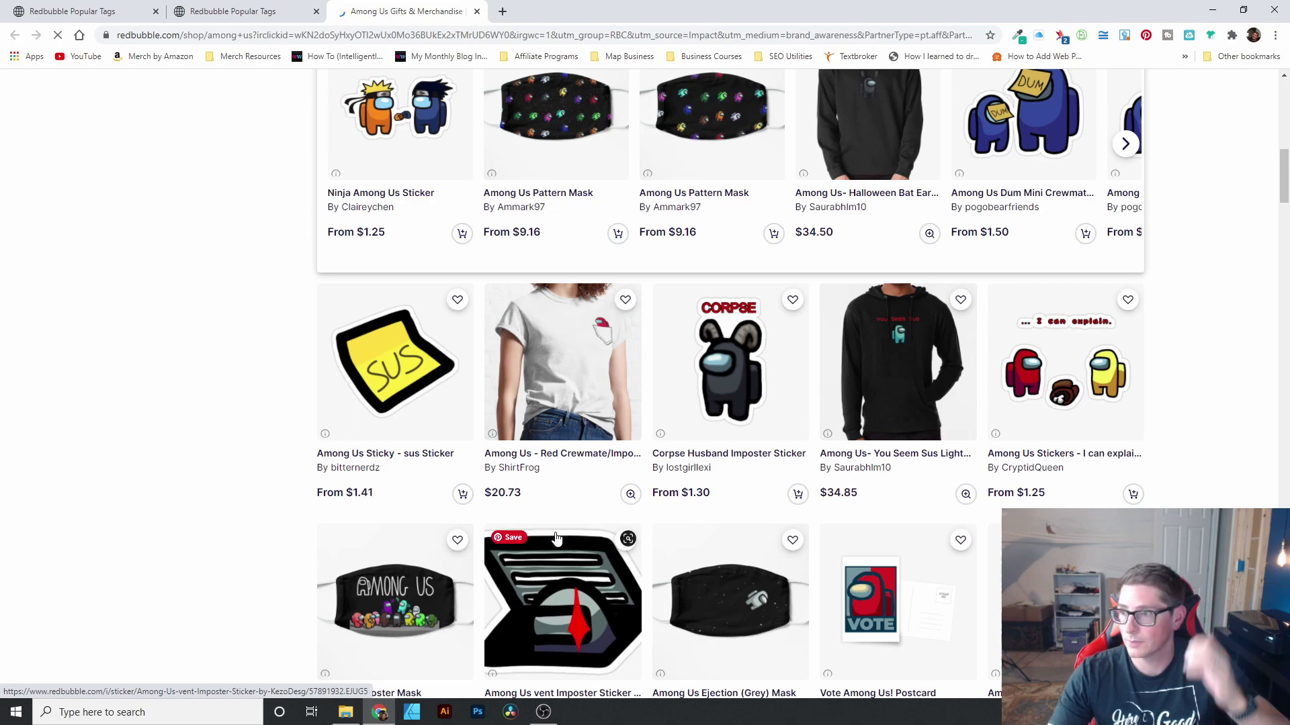
pyautogui.scroll(10, 557, 537)
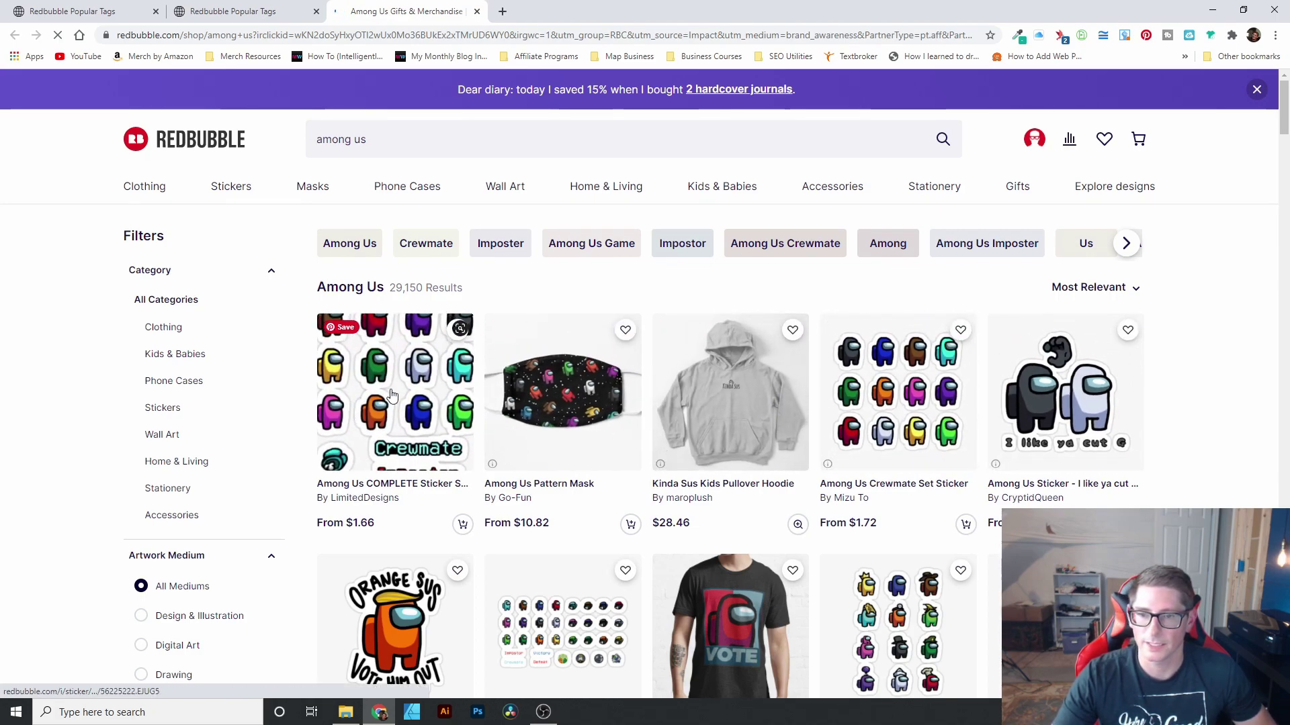
pyautogui.scroll(-3, 604, 504)
pyautogui.scroll(2, 657, 541)
pyautogui.scroll(-1, 563, 424)
pyautogui.scroll(1, 563, 425)
pyautogui.click(477, 11)
# Search the tags table for 'schitts creek' and review the nine matching tags.
pyautogui.scroll(-1, 732, 430)
pyautogui.scroll(1, 716, 437)
pyautogui.click(1156, 195)
pyautogui.write('schitts creek')
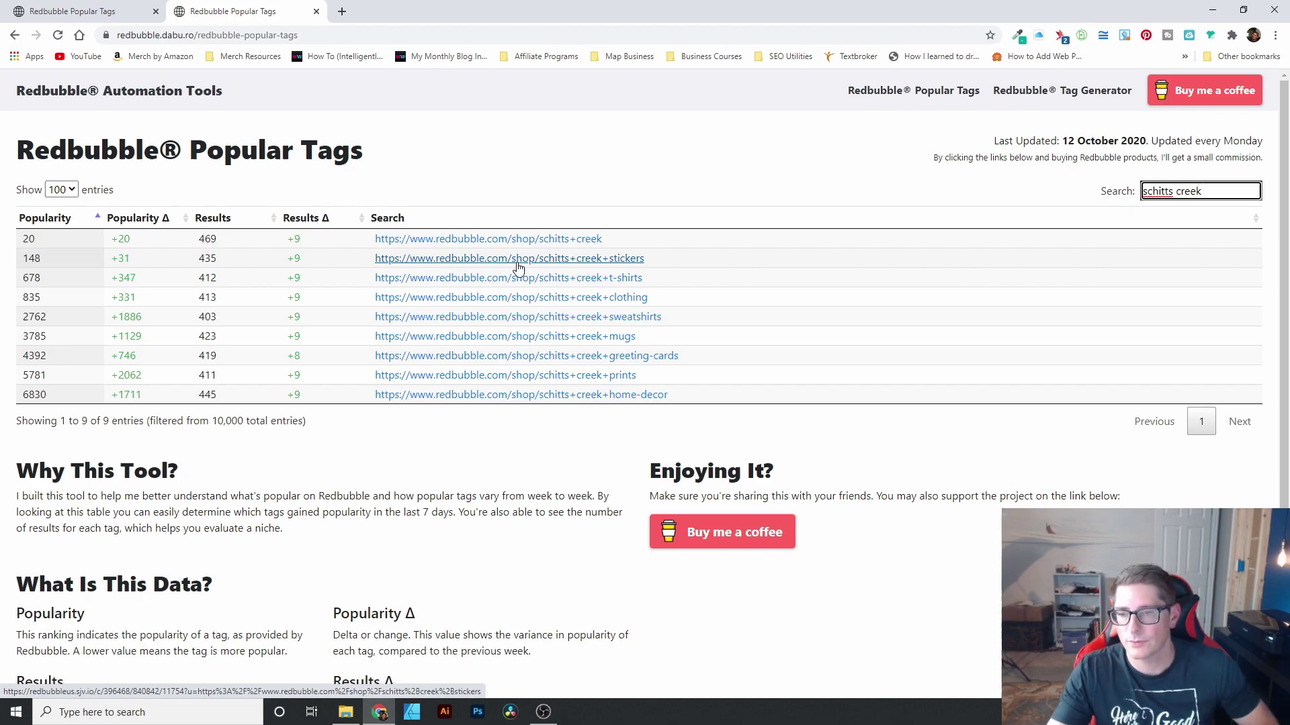
pyautogui.scroll(-1, 671, 383)
pyautogui.scroll(1, 571, 558)
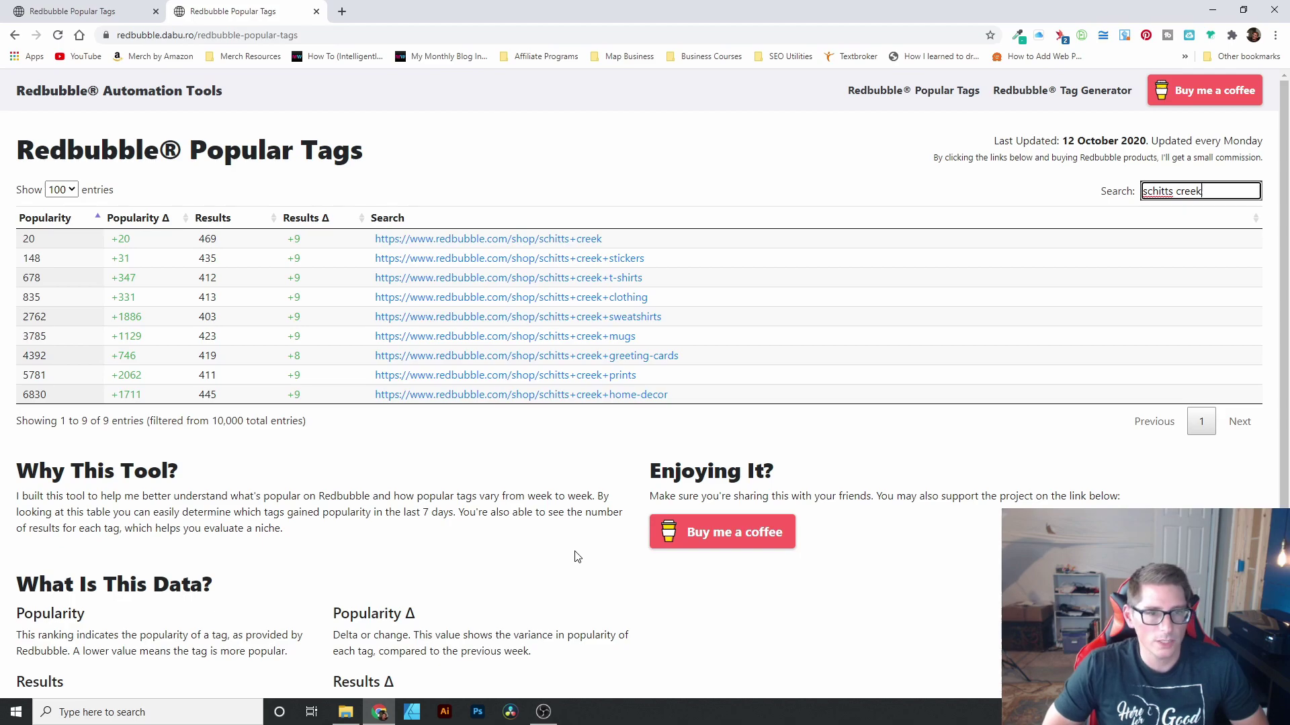
# Select the 'schitts creek' text in the Search box.
pyautogui.tripleClick(1220, 191)
# Clear the 'schitts creek' search and sort all tags by Results Δ, largest increase first.
pyautogui.press('BackSpace')
pyautogui.scroll(-8, 551, 450)
pyautogui.scroll(8, 551, 450)
pyautogui.click(314, 221)
pyautogui.click(314, 220)
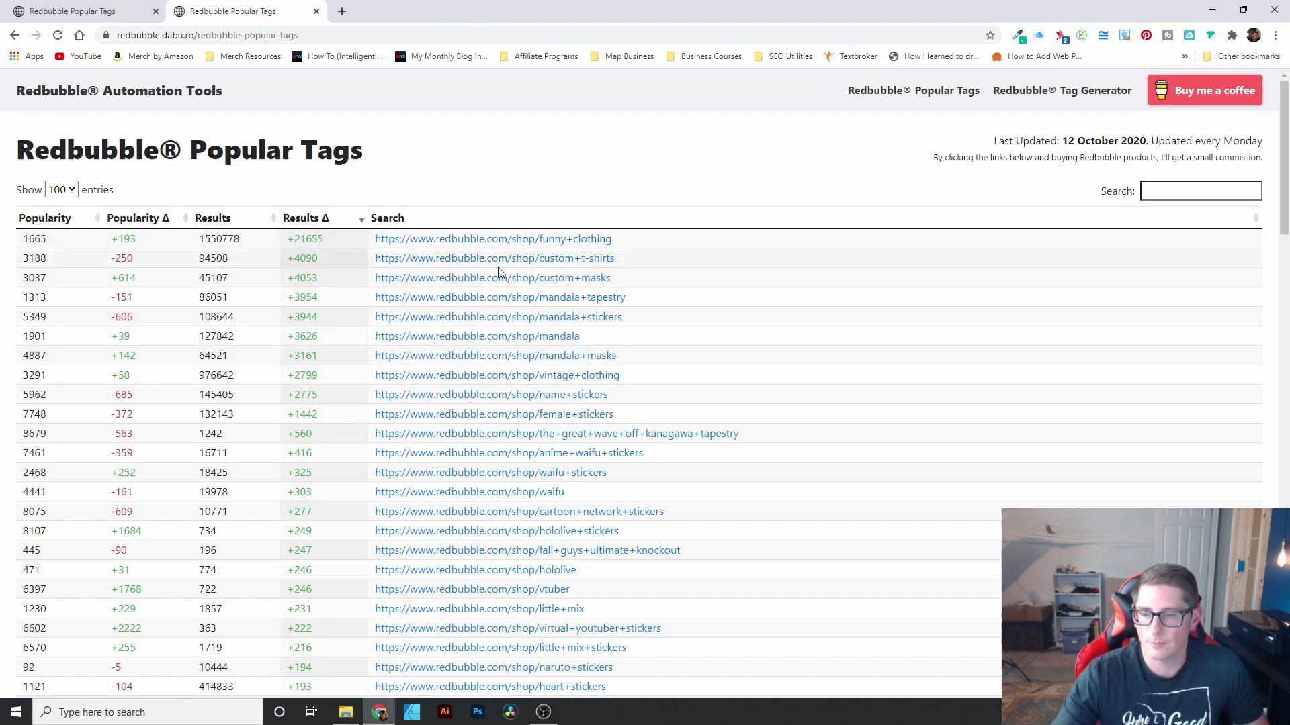